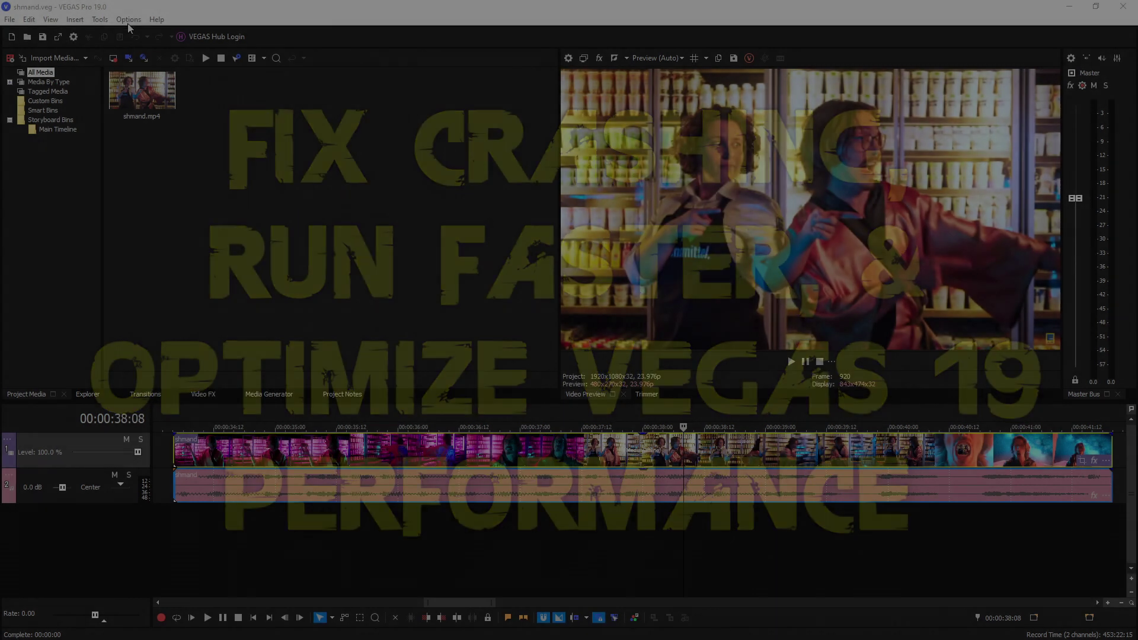
On the Preferences Video tab, raise Dynamic RAM Preview maximum to 24430 MB (75%) and apply
left_click(128, 19)
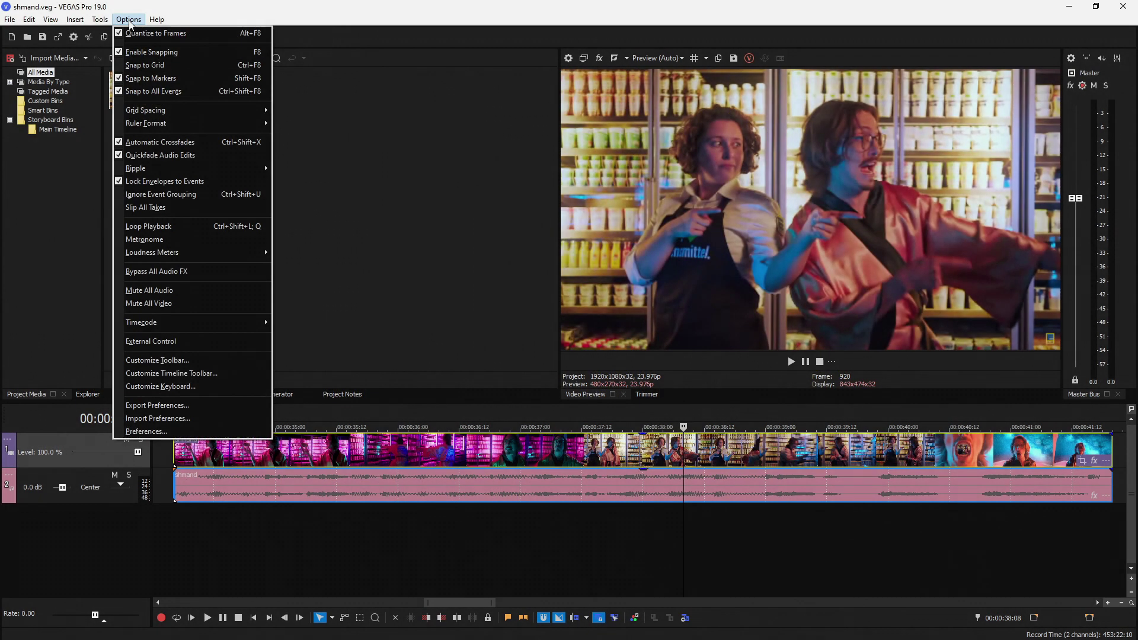
left_click(146, 431)
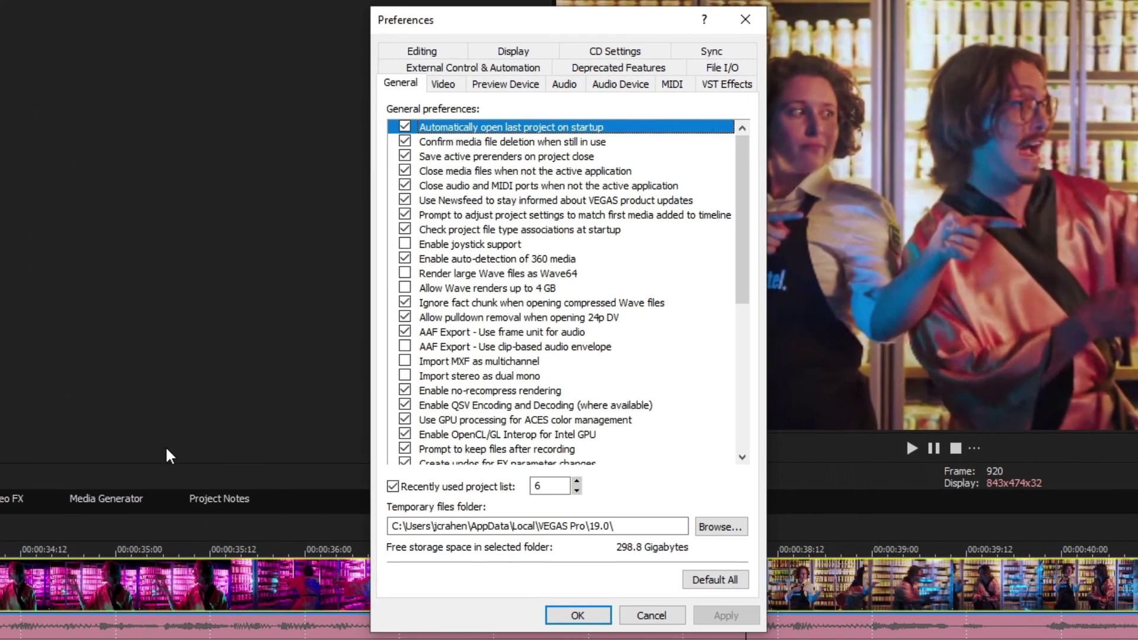
left_click(443, 84)
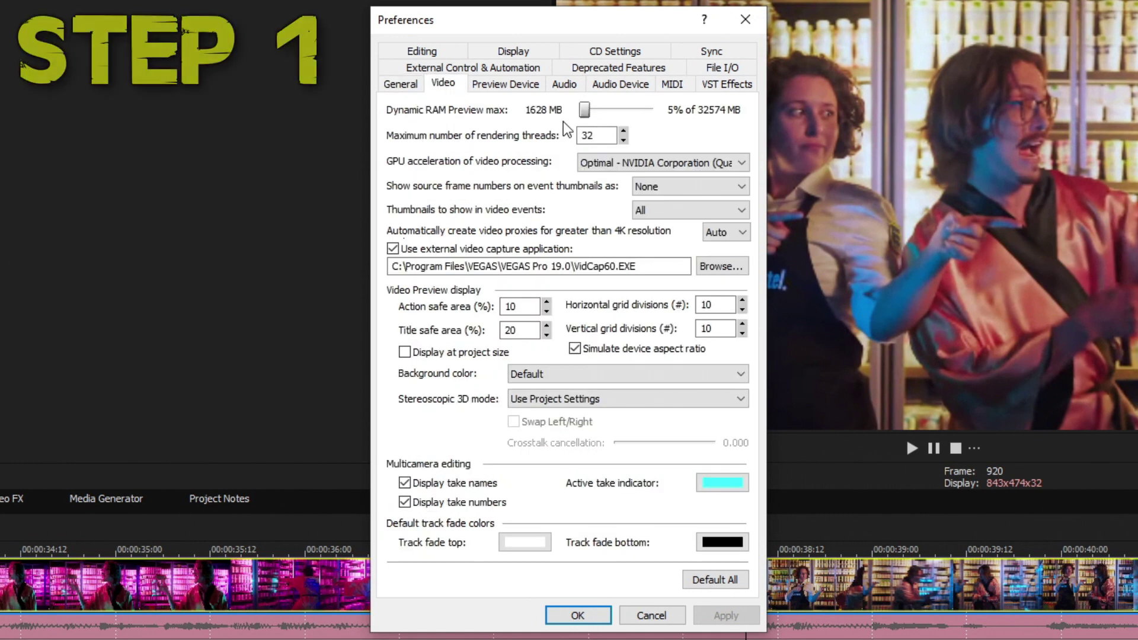
left_click_drag(588, 109, 632, 111)
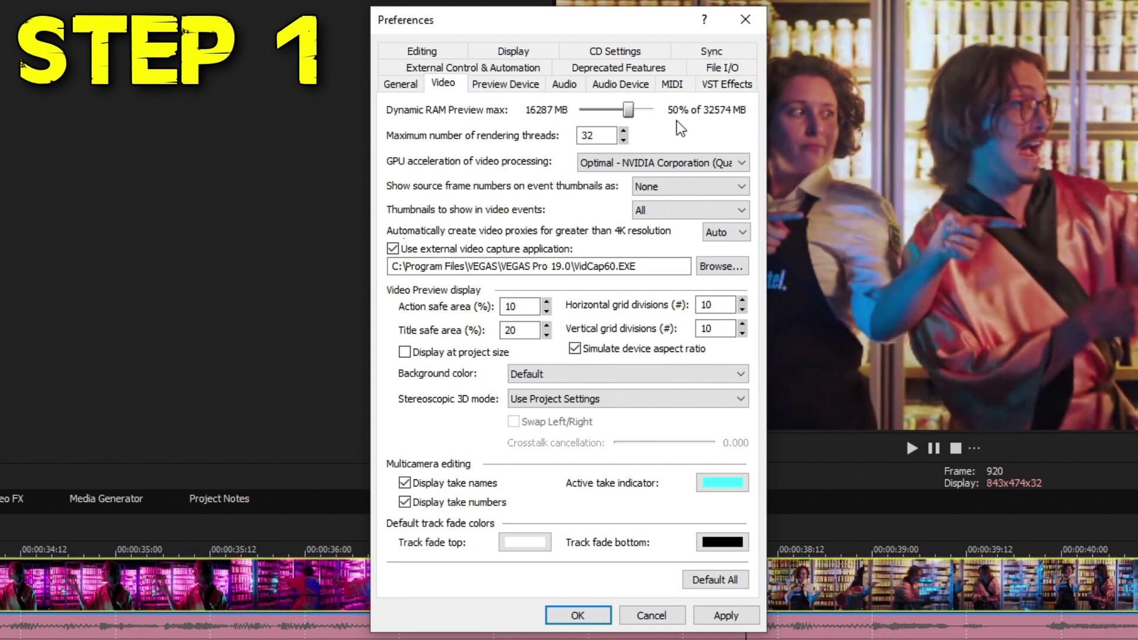
left_click_drag(628, 111, 653, 110)
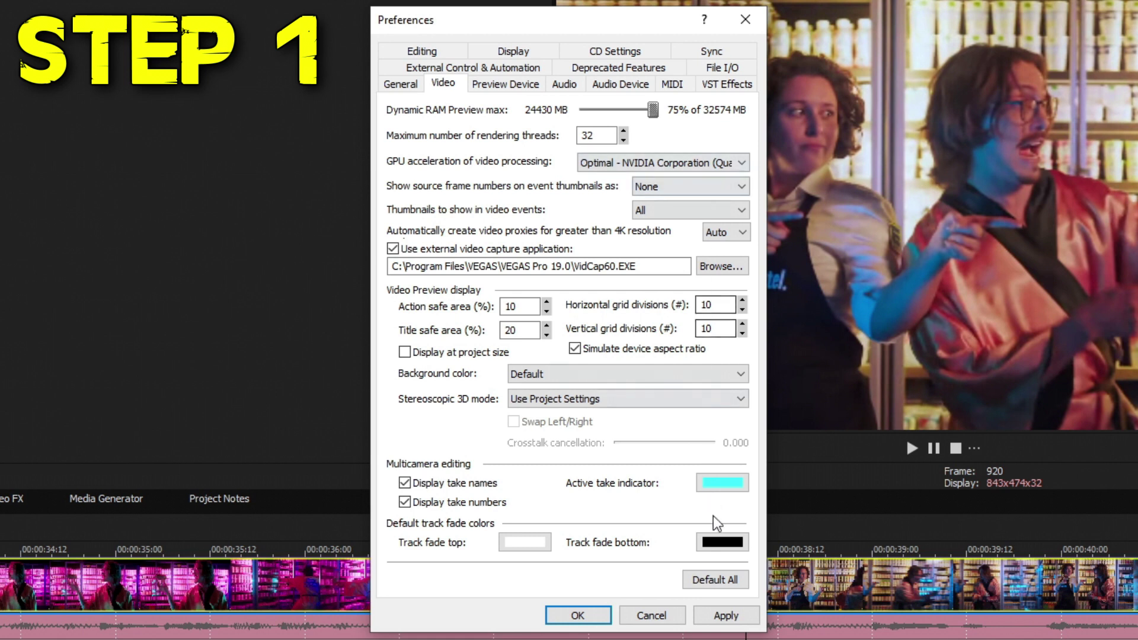
left_click(735, 616)
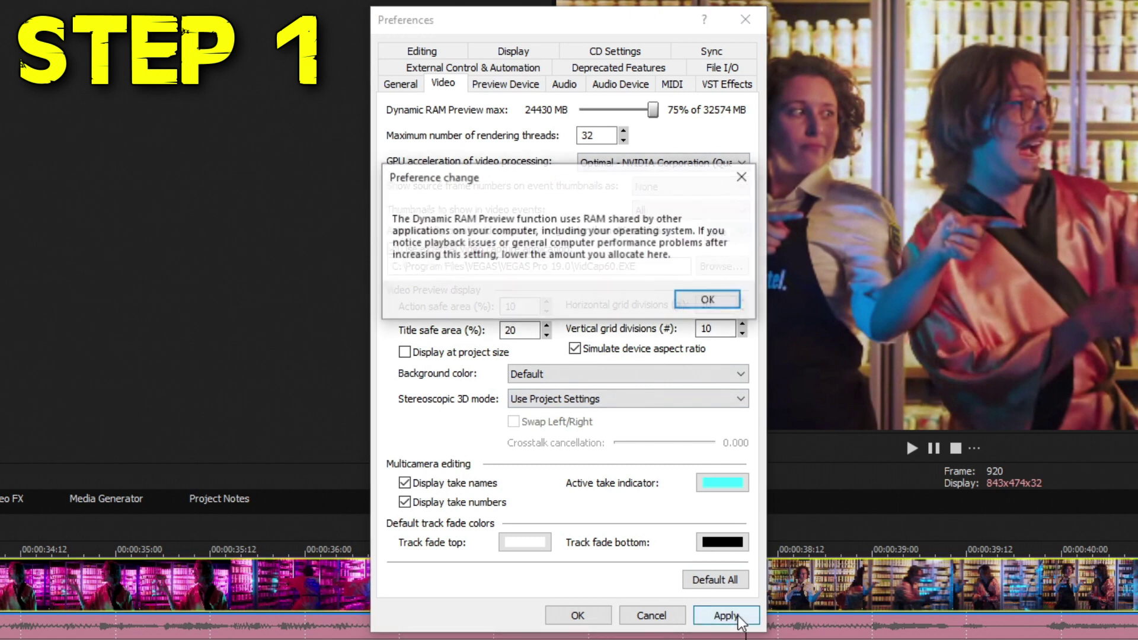
left_click(695, 298)
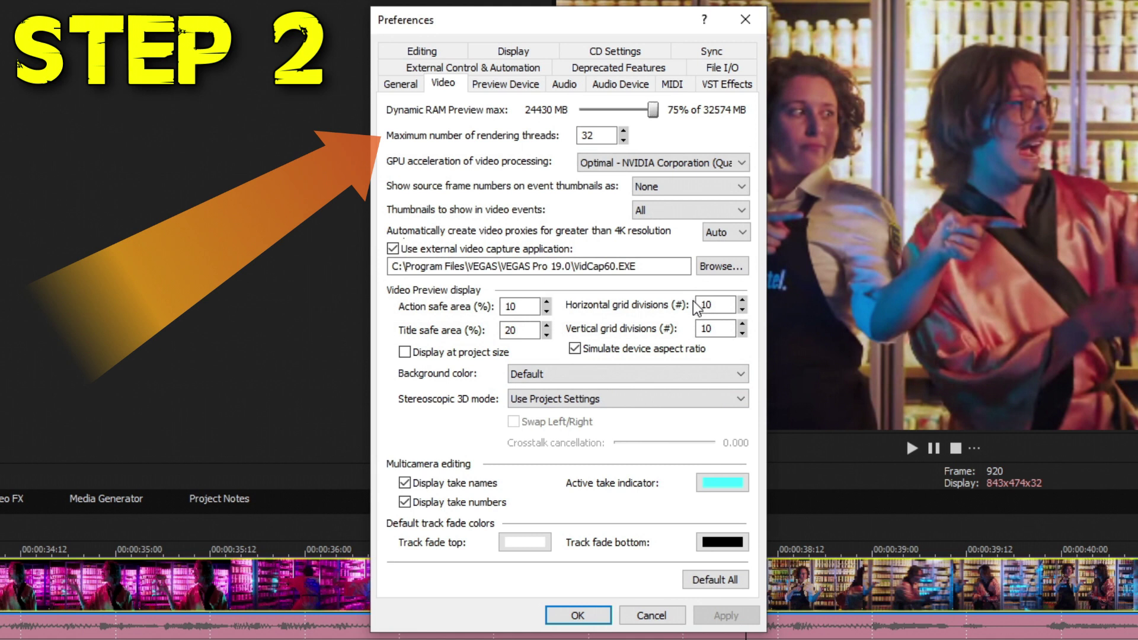
Set Maximum number of rendering threads to 48 on the Video tab and apply
left_click(623, 140)
left_click(623, 140)
left_click(623, 140)
left_click(624, 141)
left_click(623, 140)
left_click(623, 140)
left_click(623, 140)
left_click(623, 141)
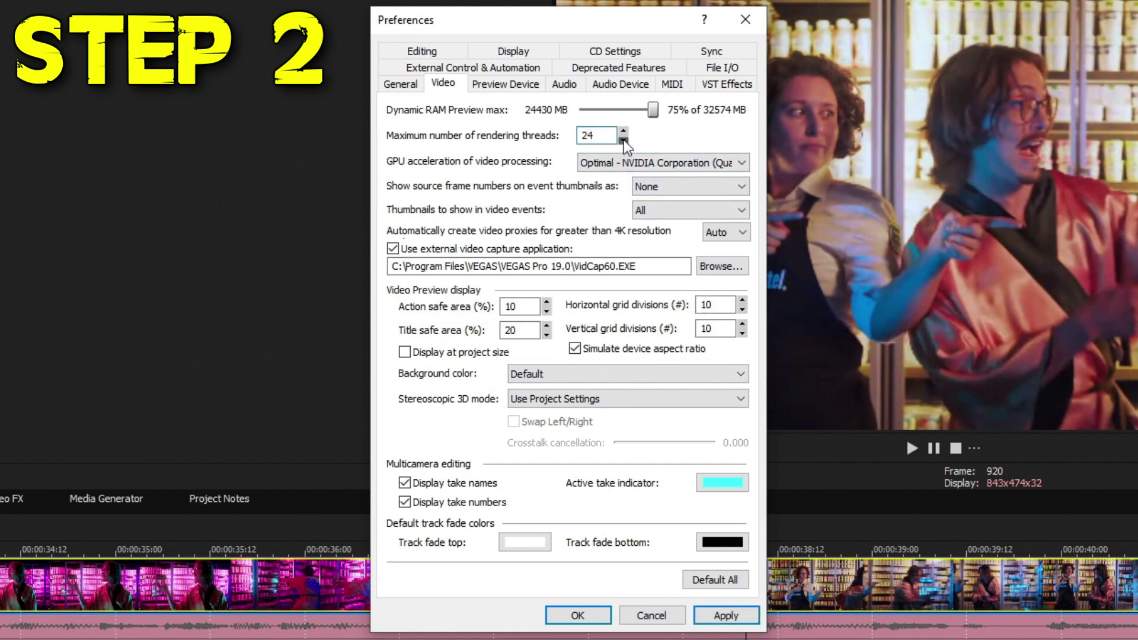
left_click(623, 131)
left_click(623, 131)
left_click(623, 131)
left_click(603, 136)
left_click(740, 613)
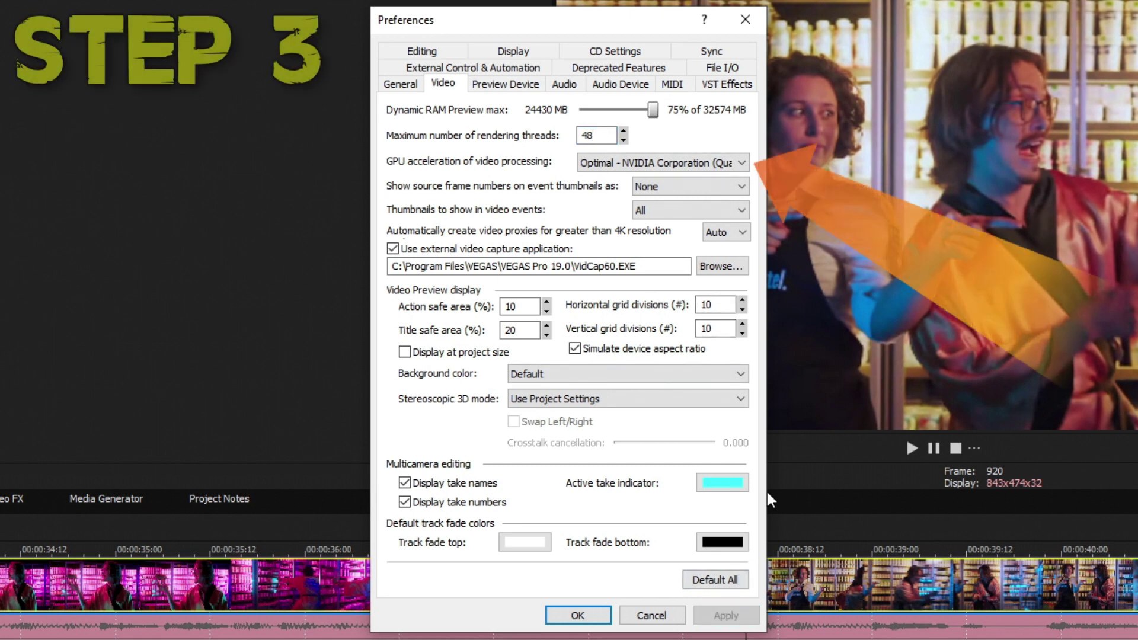
Set GPU acceleration of video processing to Optimal - NVIDIA Quadro RTX 4000 and apply
left_click(691, 160)
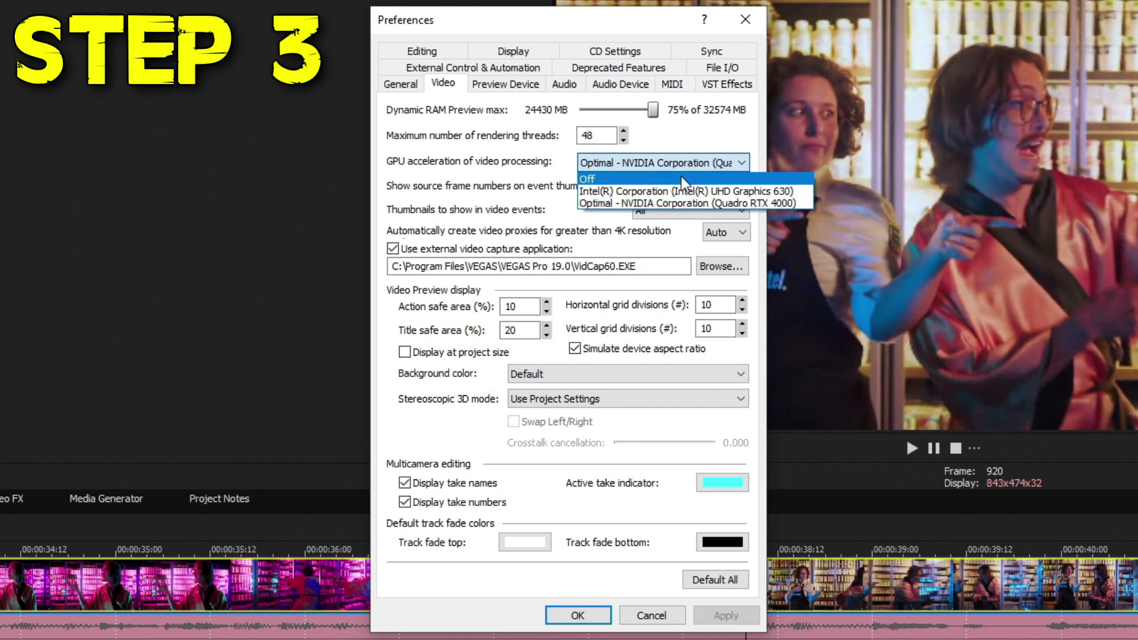
left_click(681, 177)
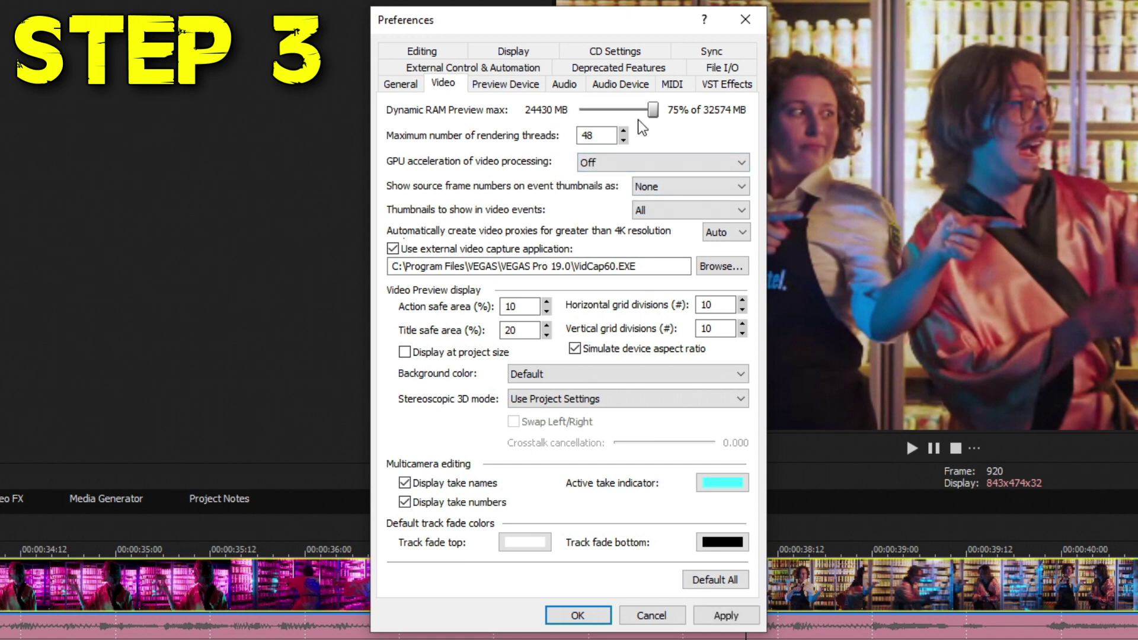
left_click(636, 155)
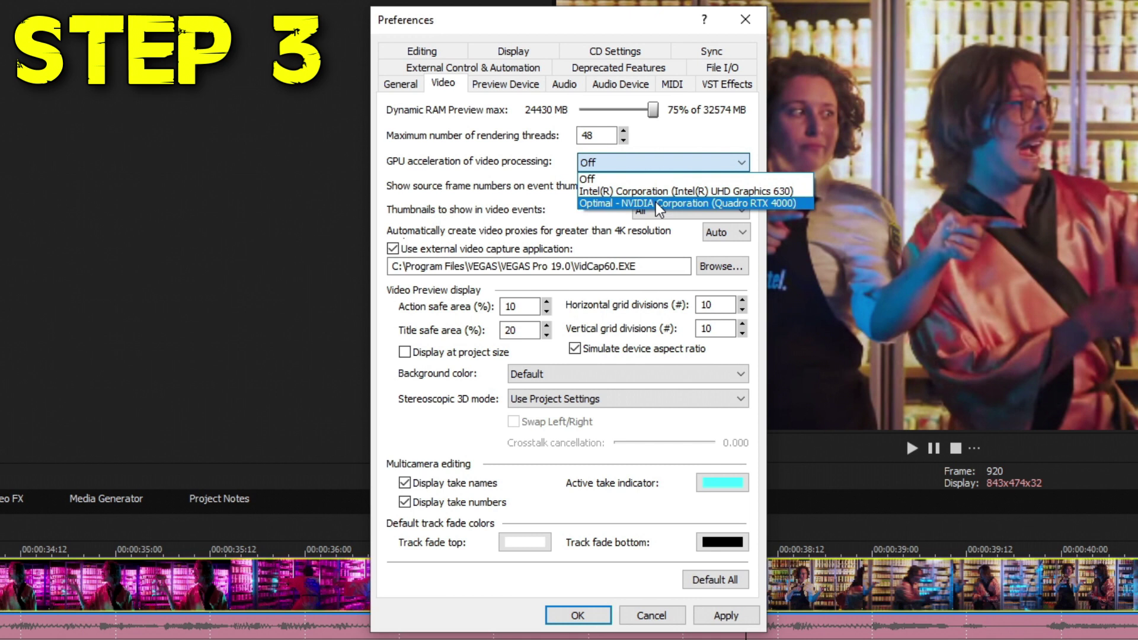
left_click(656, 202)
left_click(658, 164)
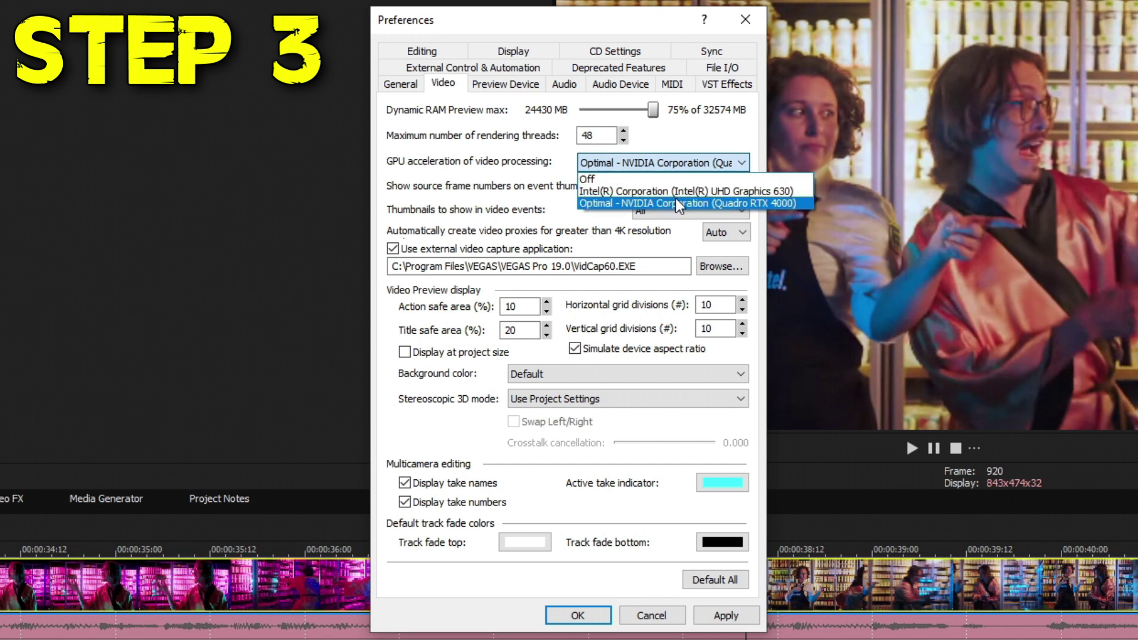
left_click(676, 200)
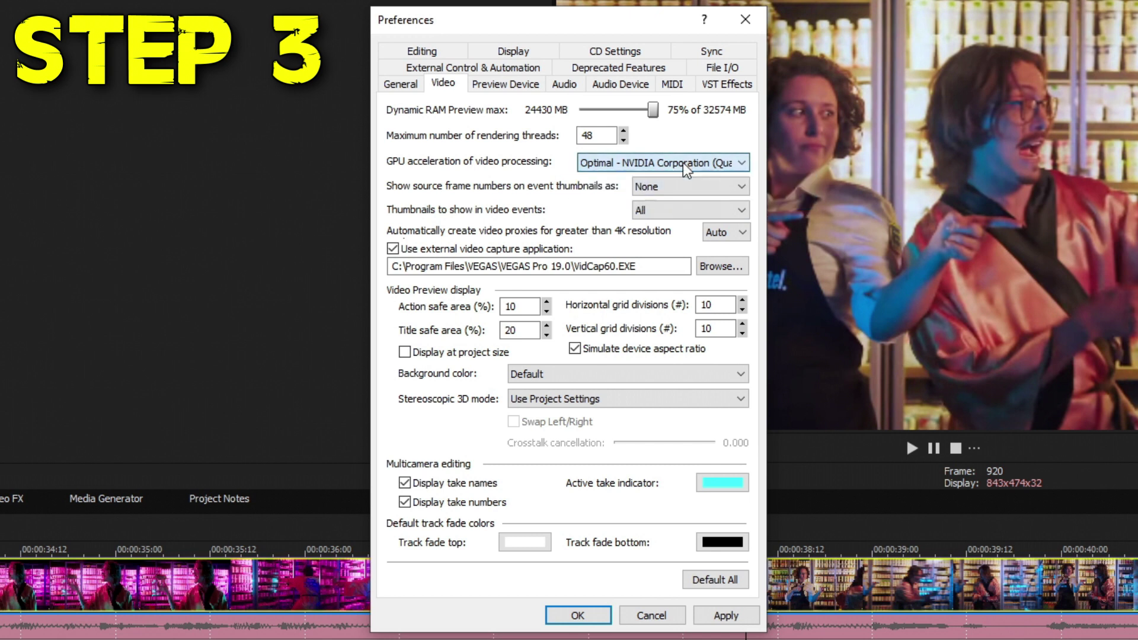
left_click(735, 616)
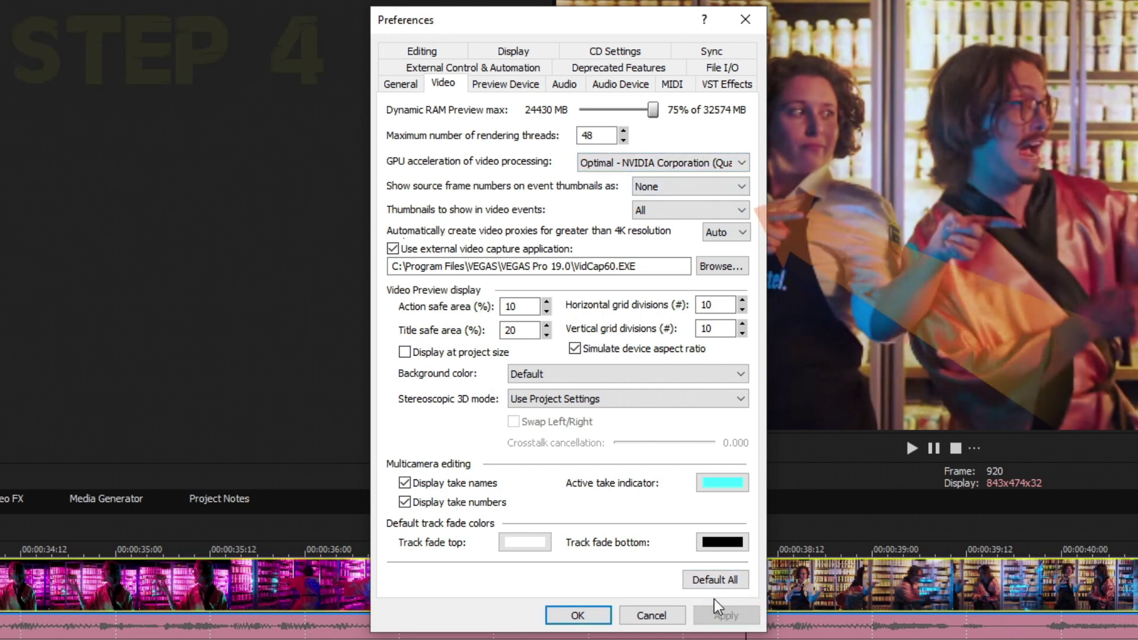
Switch video event thumbnails from None to Head, Tail and apply each change
left_click(657, 208)
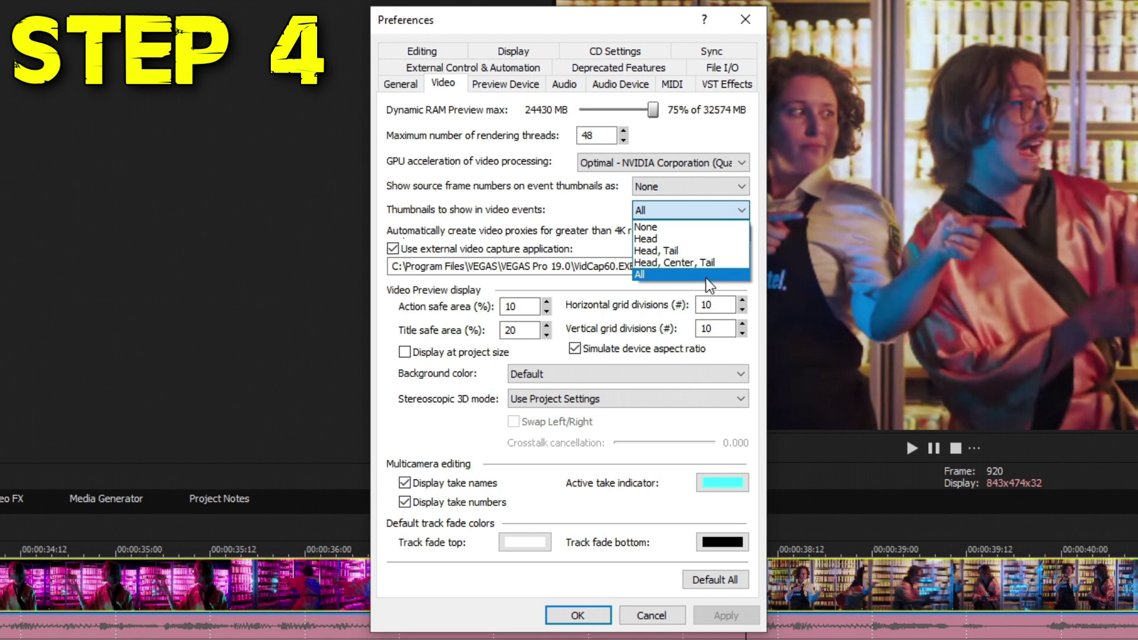
left_click(687, 227)
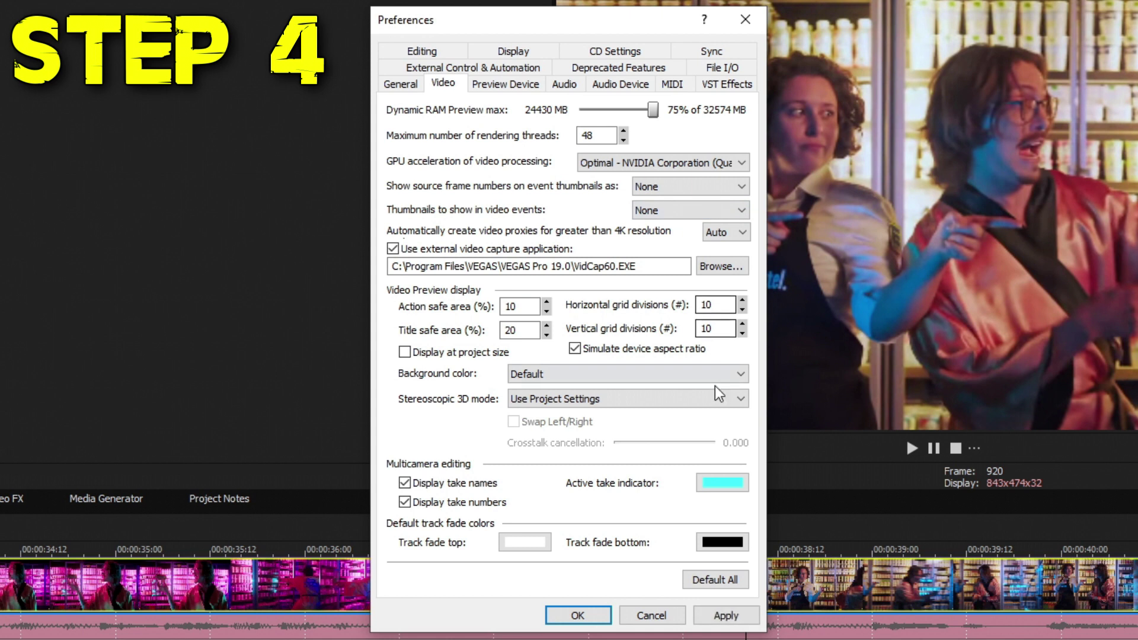
left_click(725, 617)
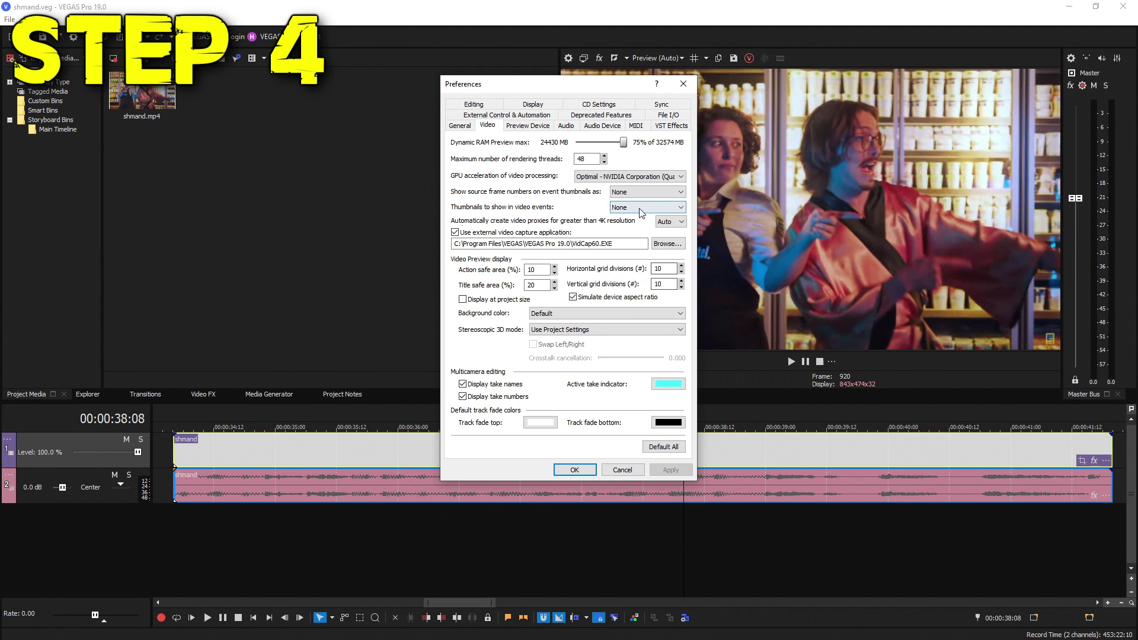
left_click(641, 209)
left_click(668, 470)
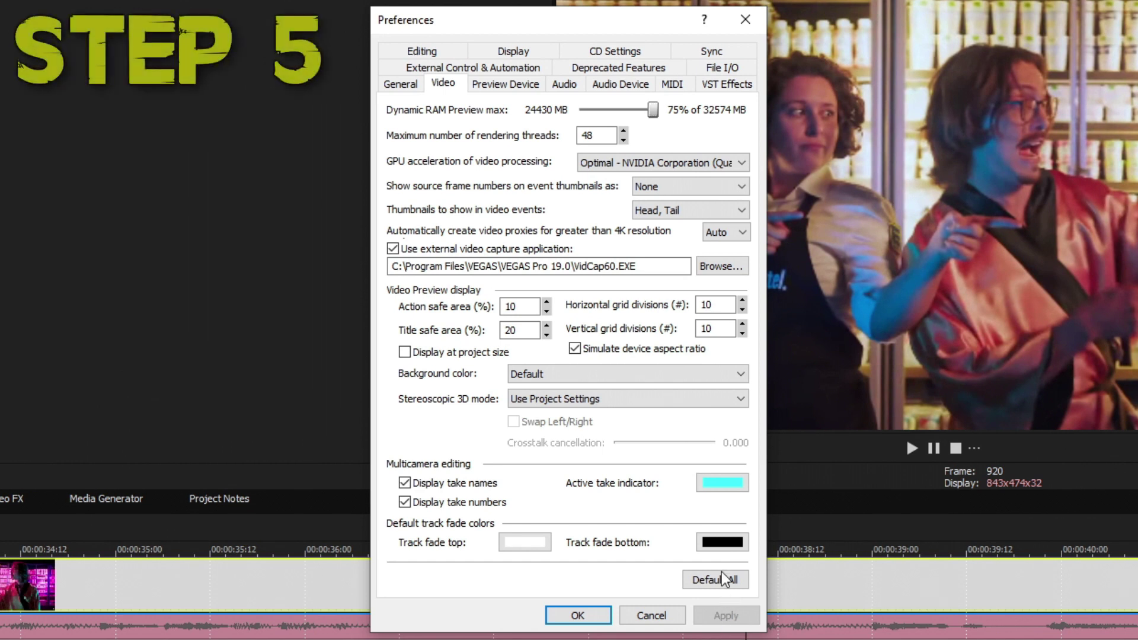
On File I/O, disable legacy HEVC decoding so NVIDIA NVDEC decodes, apply, and close Preferences
left_click(713, 66)
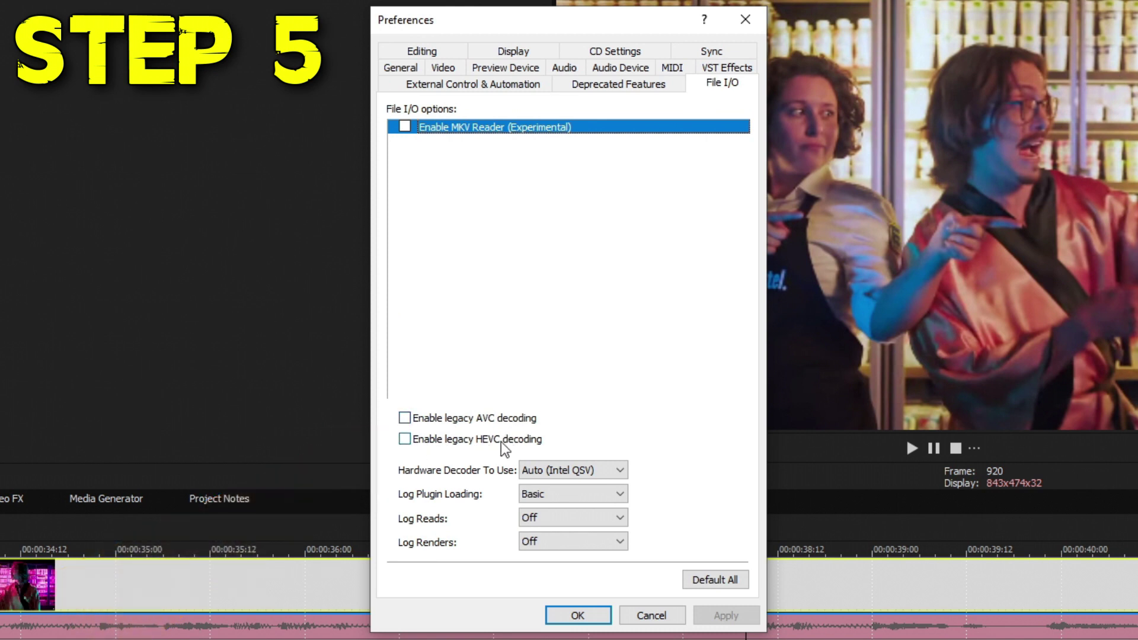
left_click(560, 472)
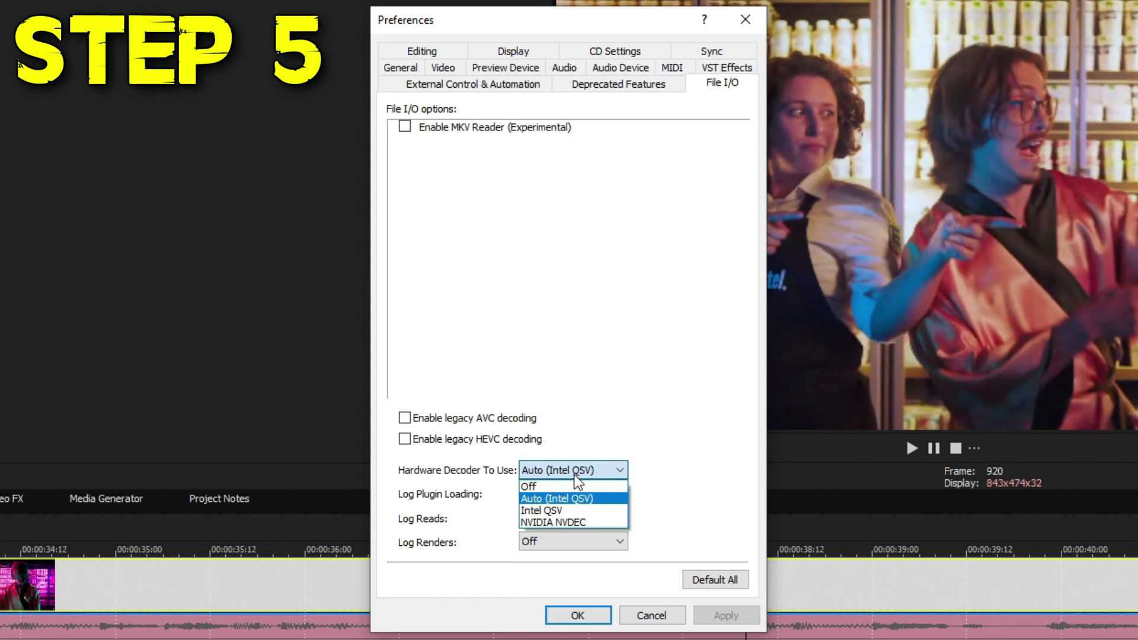
left_click(573, 473)
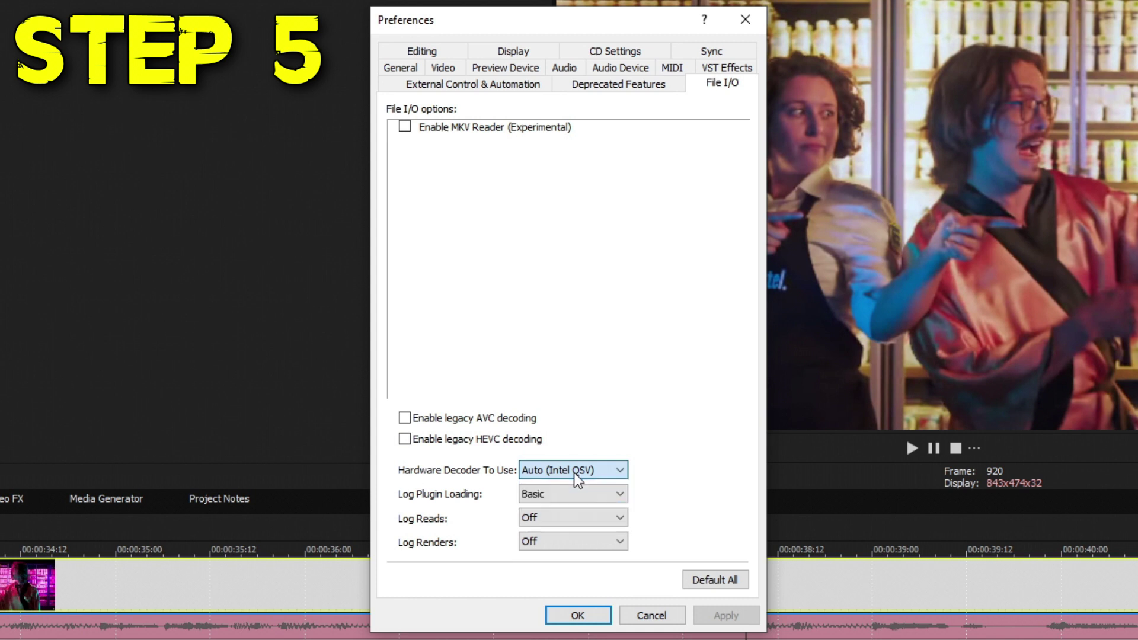
left_click(404, 418)
left_click(404, 440)
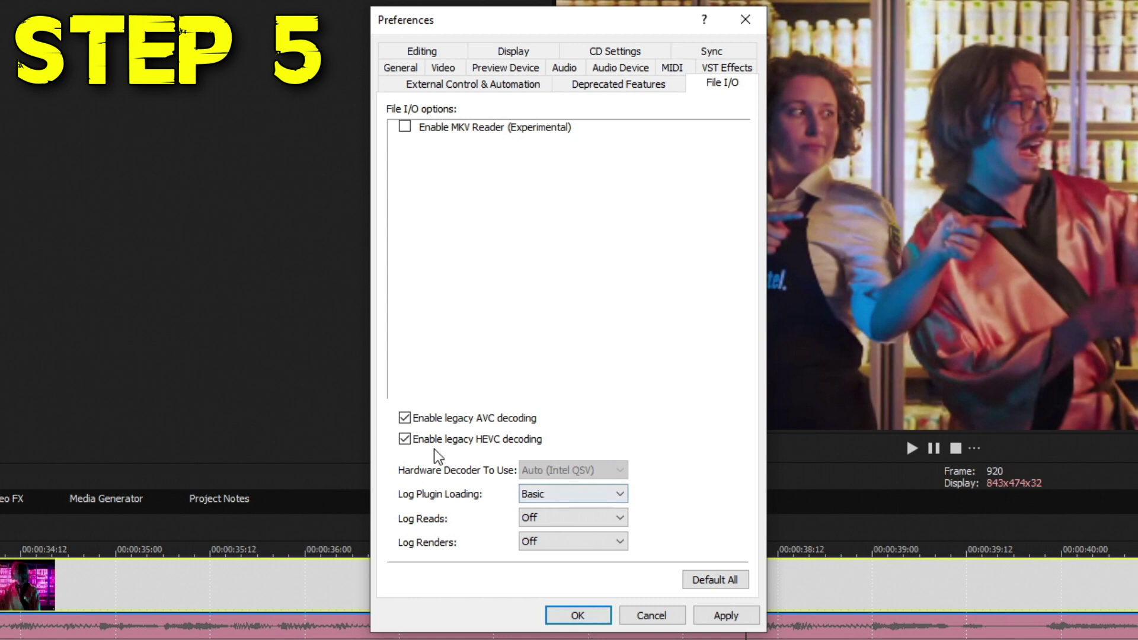
left_click(404, 439)
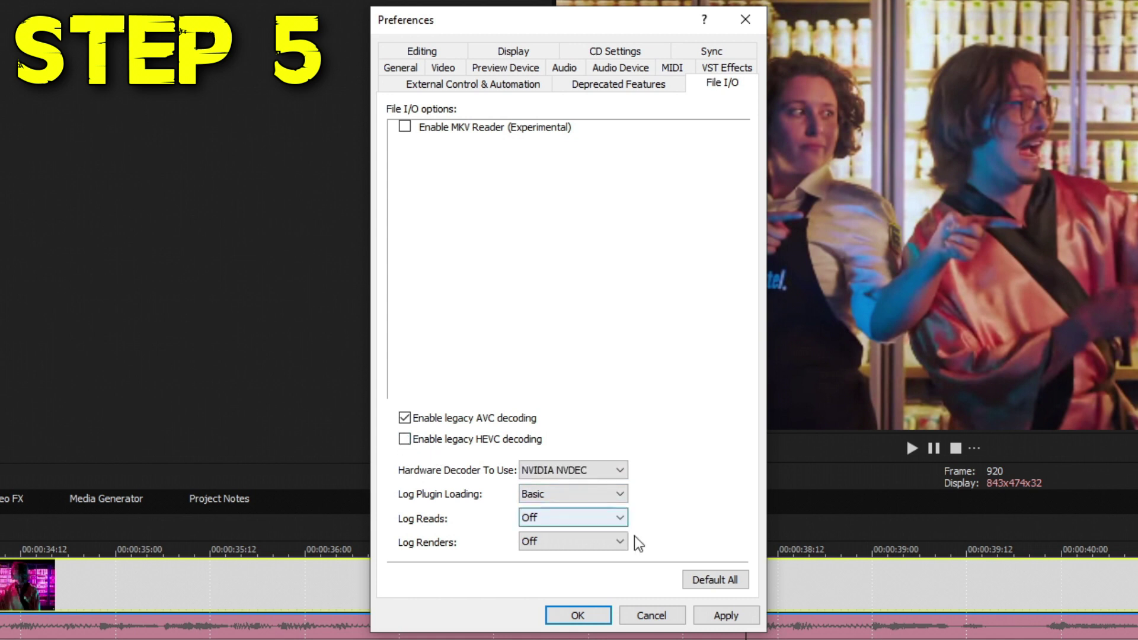
left_click(725, 614)
left_click(687, 436)
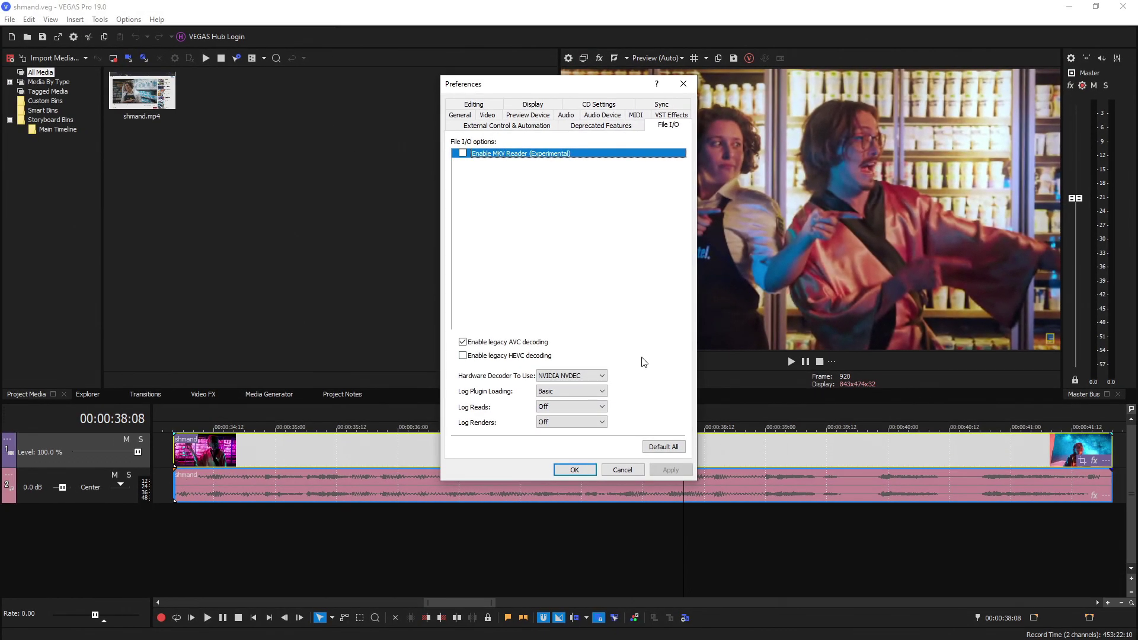
key("Return")
left_click(128, 19)
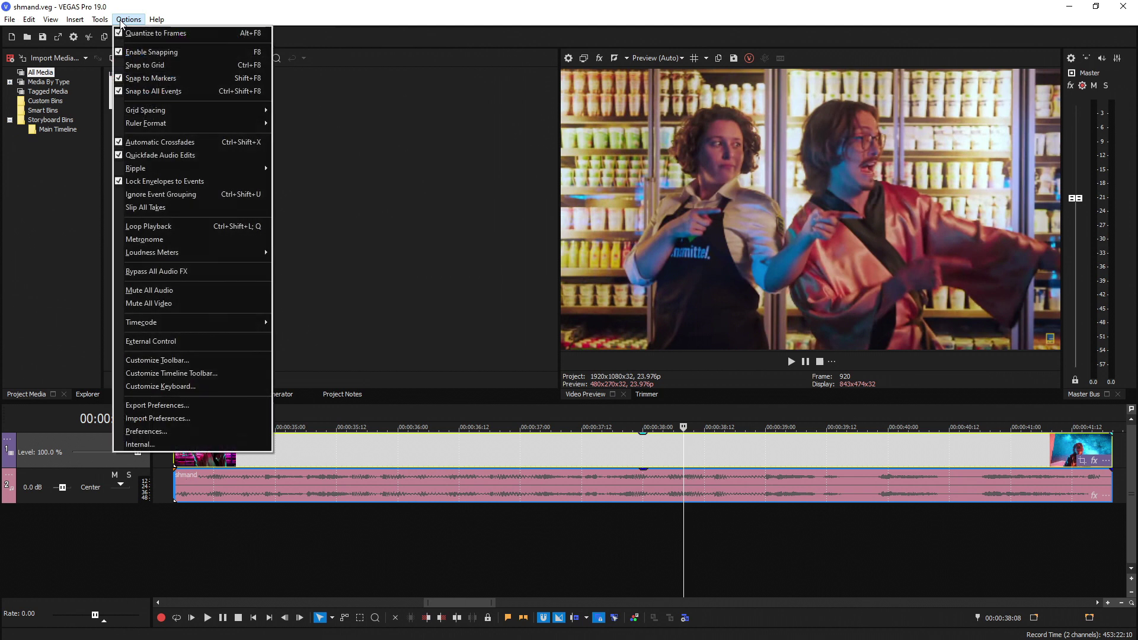
In Internal preferences filtered by 'opencl/gl', set Enable OpenCL/GL Interop to FALSE and apply
left_click(226, 446)
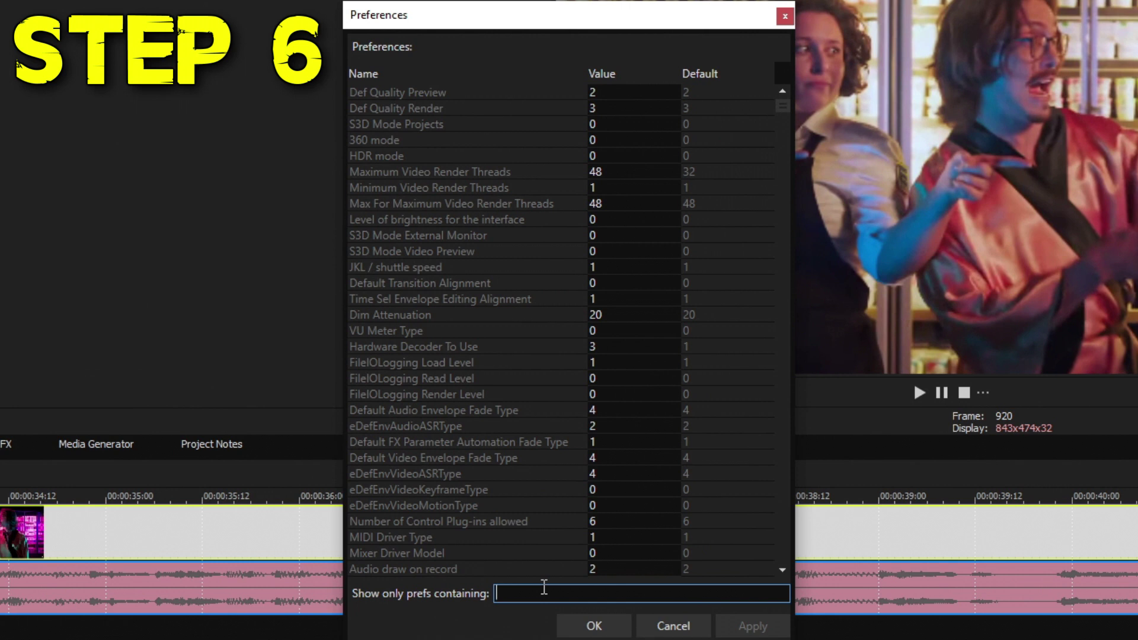
type("opencl/g")
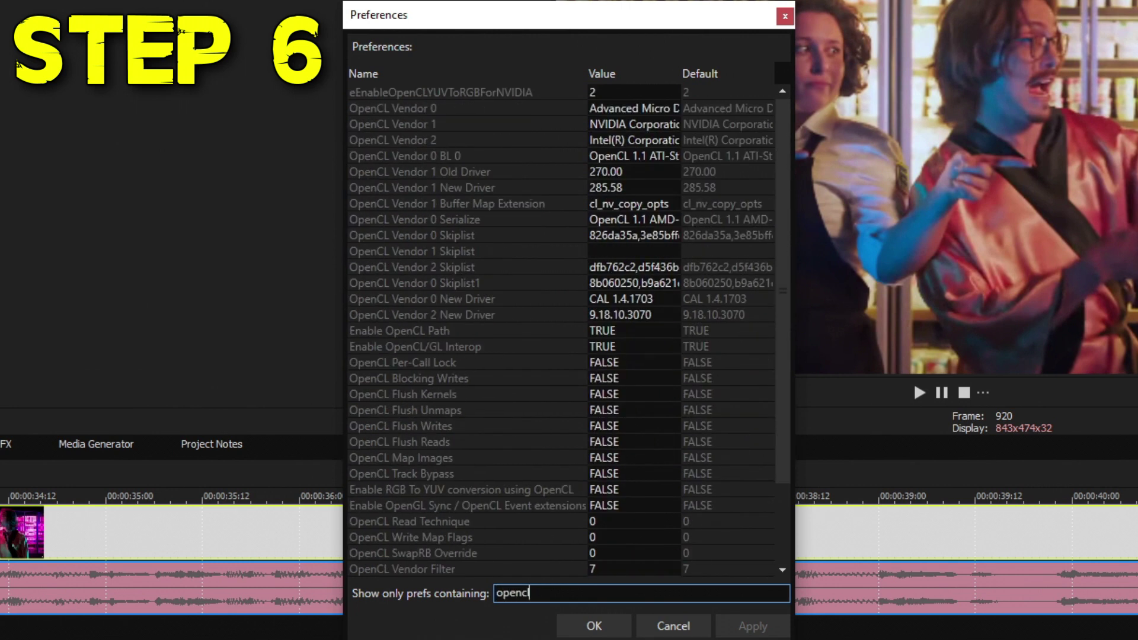
type("l")
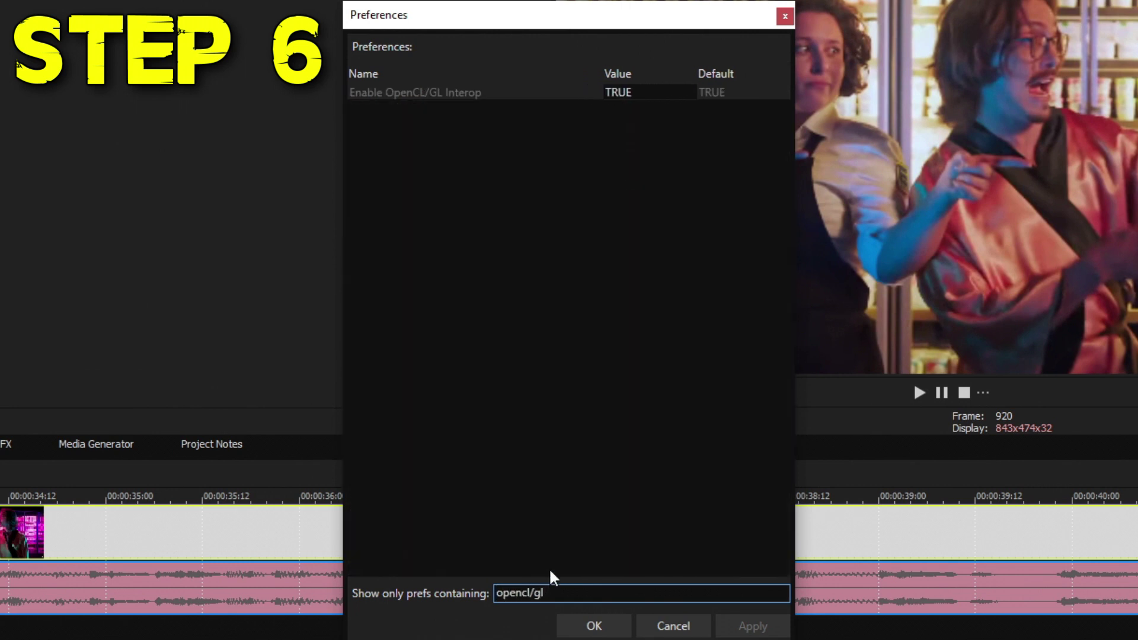
left_click(474, 93)
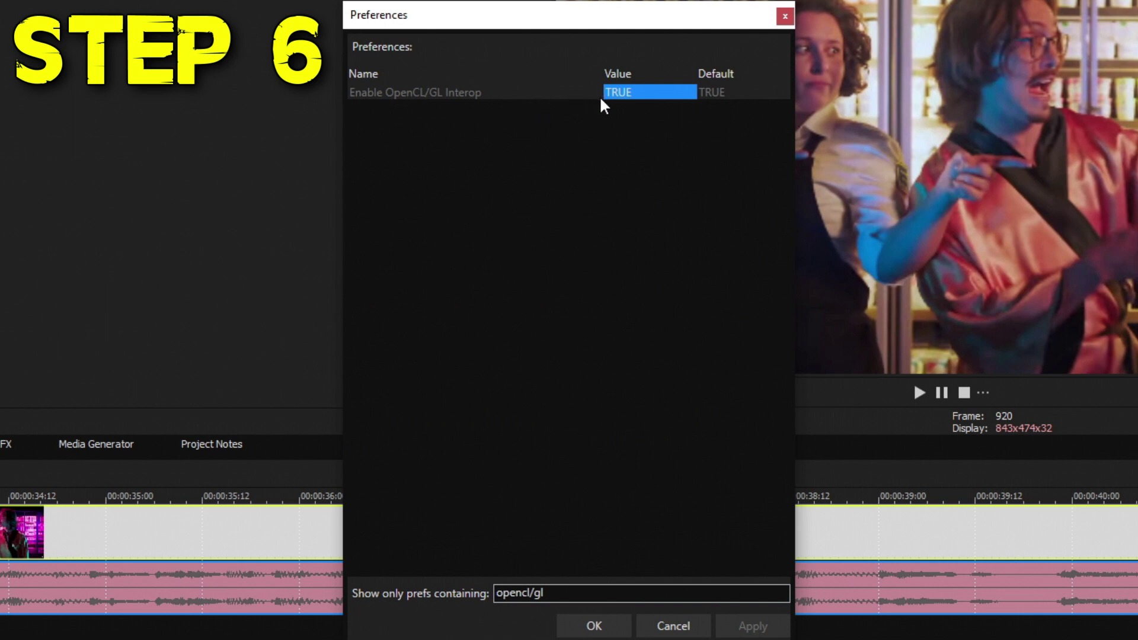
left_click(625, 93)
double_click(626, 93)
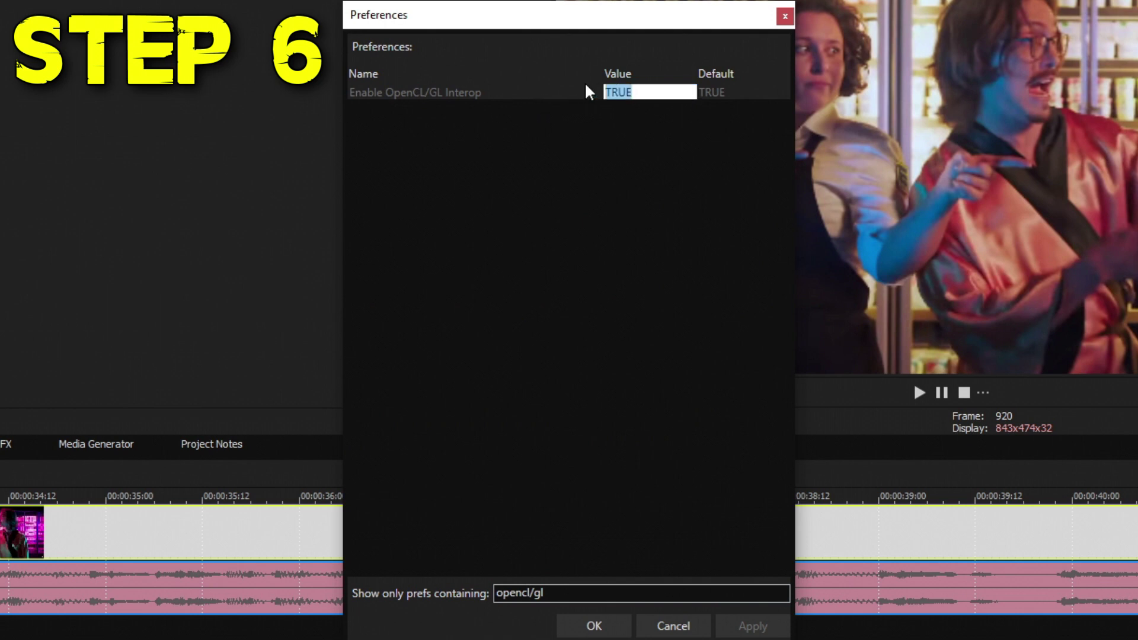
type("false")
key("Return")
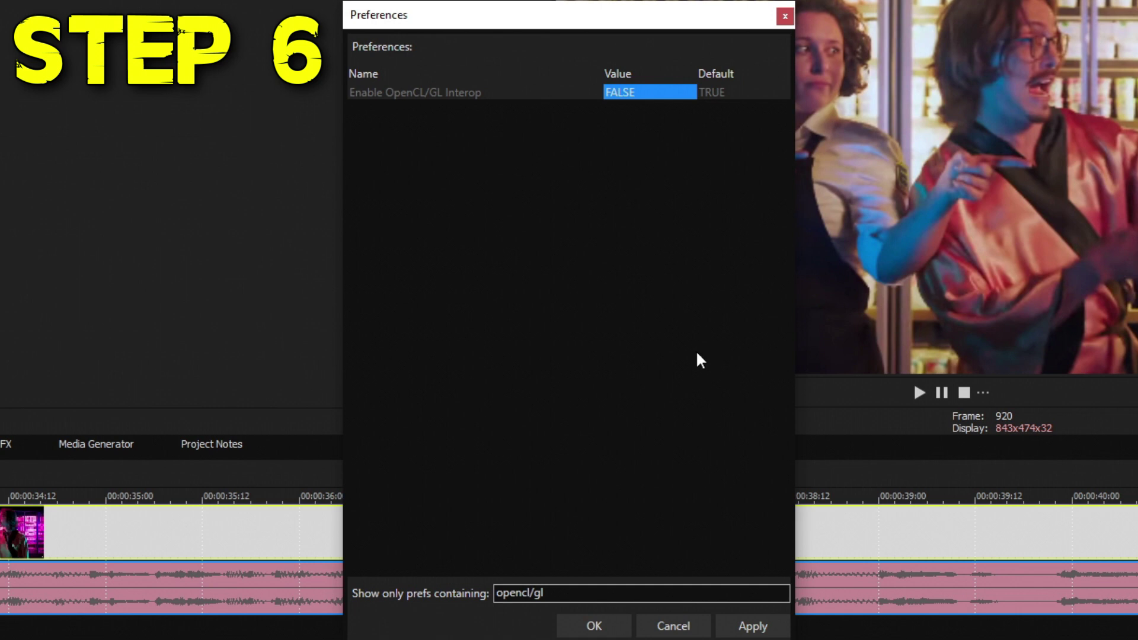
left_click(725, 625)
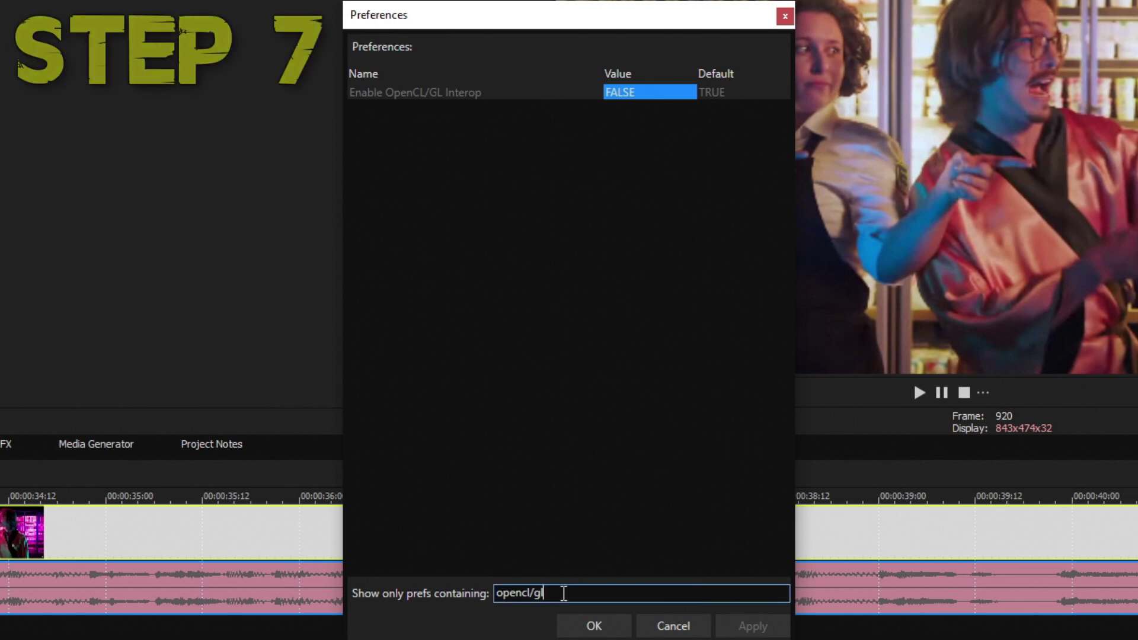
Filter internal preferences by 'gpu', set GPU acceleration to FALSE, apply, and acknowledge the restart notice
left_click_drag(562, 594, 462, 591)
type("gpu")
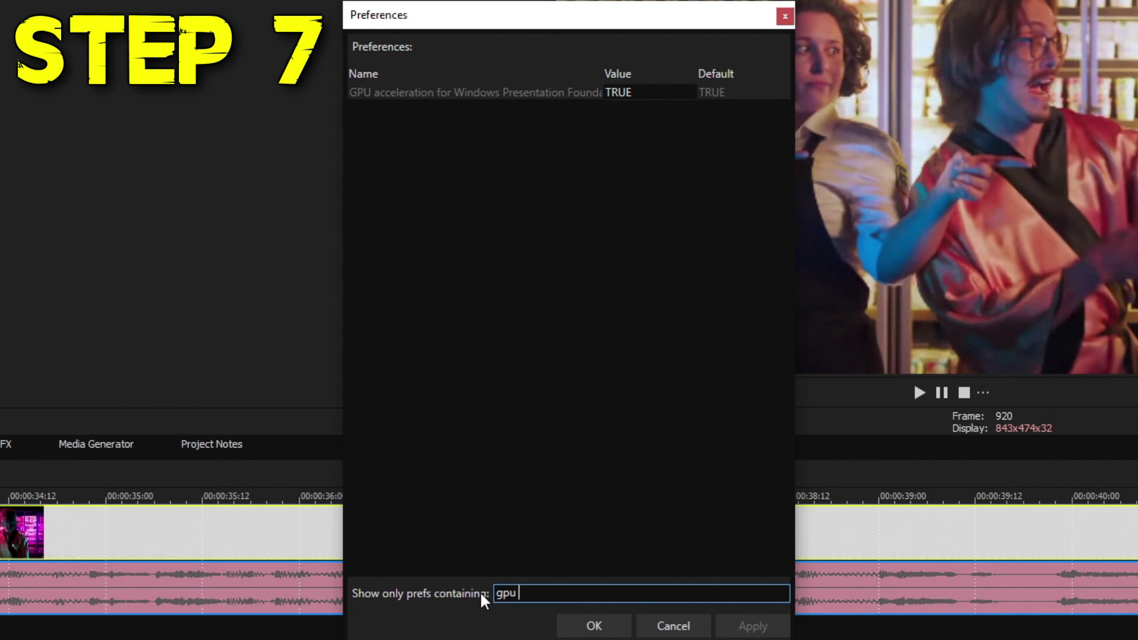
left_click(474, 98)
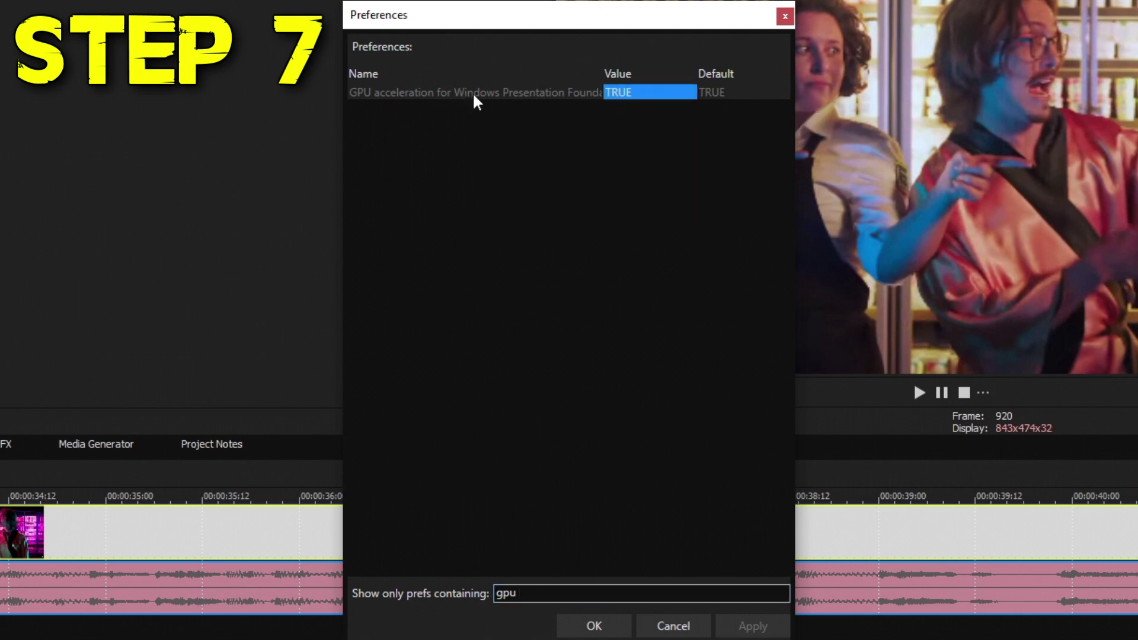
left_click(641, 93)
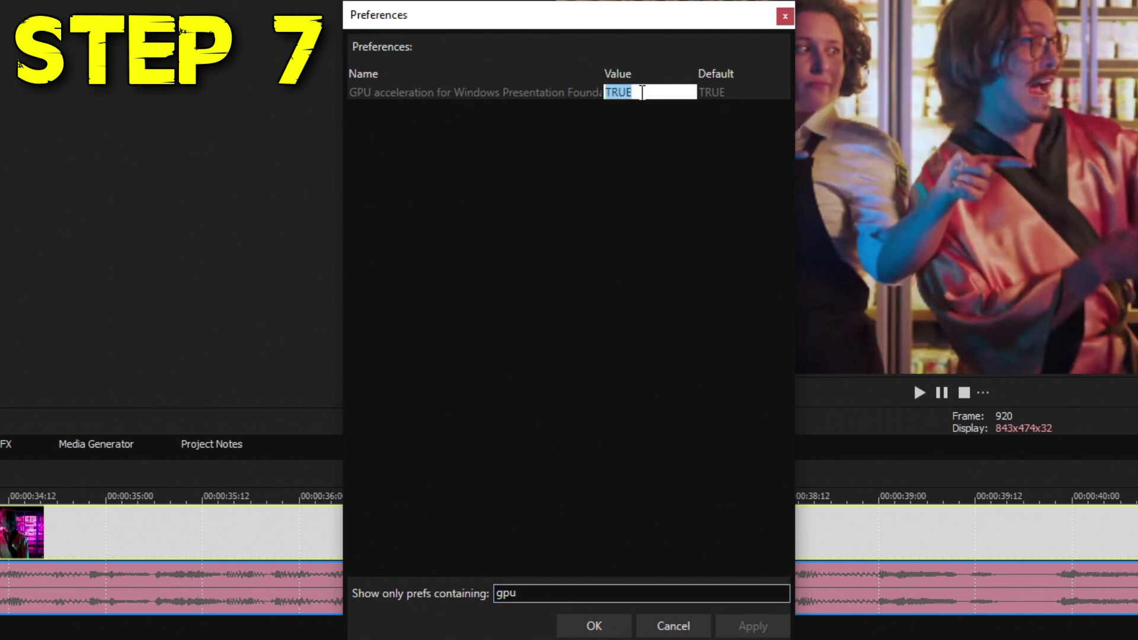
type("false")
left_click(744, 93)
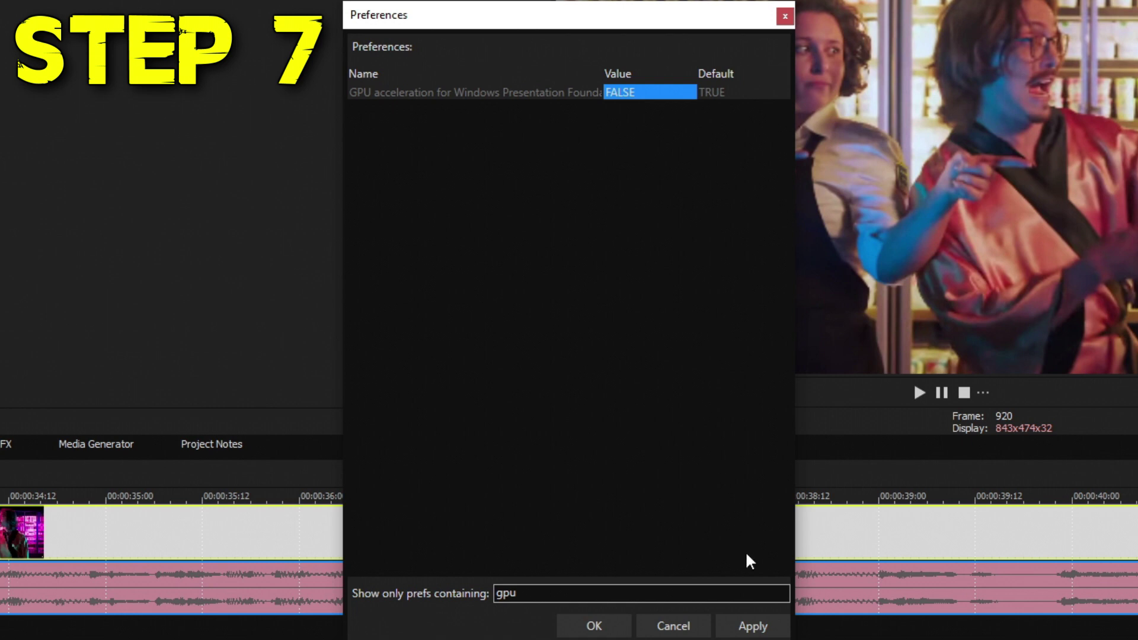
left_click(772, 626)
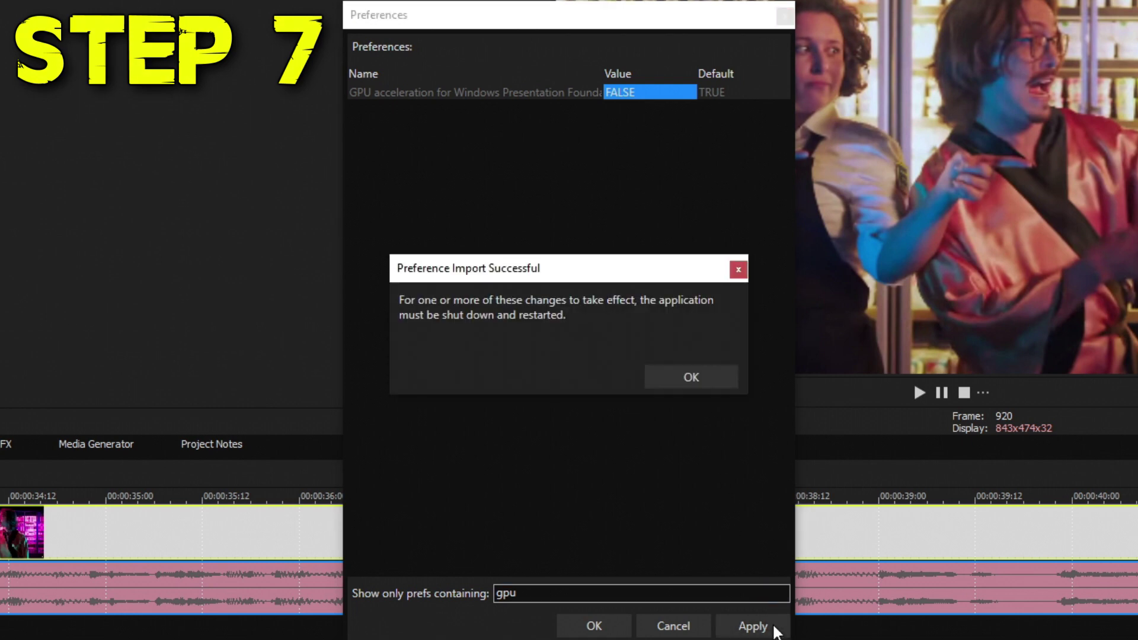
left_click(679, 379)
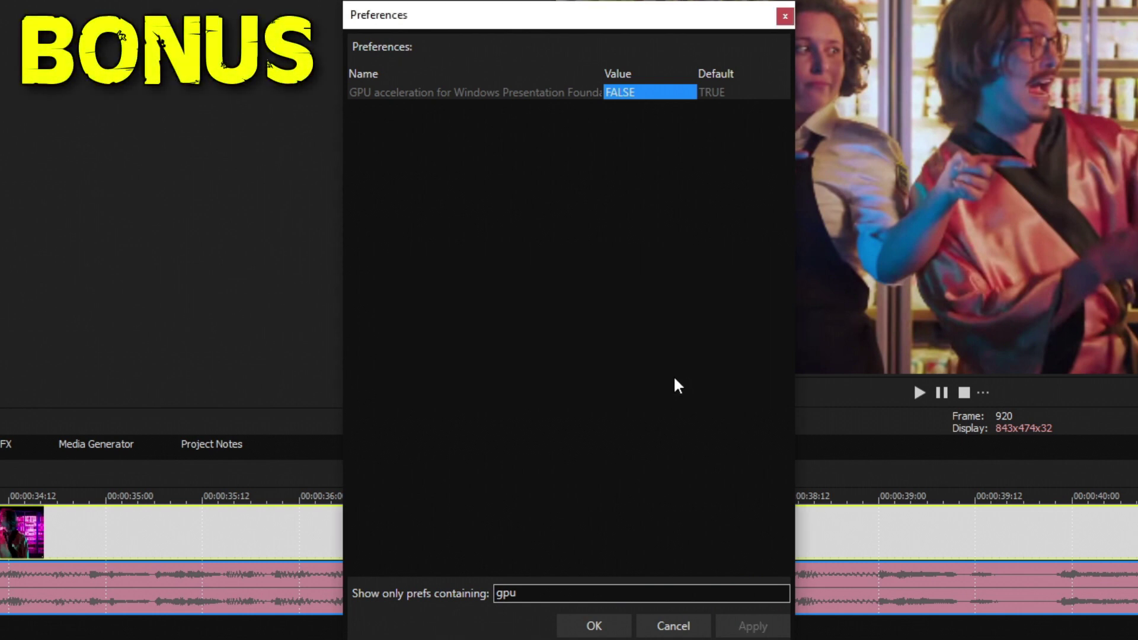
Filter internal preferences by 'show unq' and set Show Unquantized event start to TRUE
double_click(559, 600)
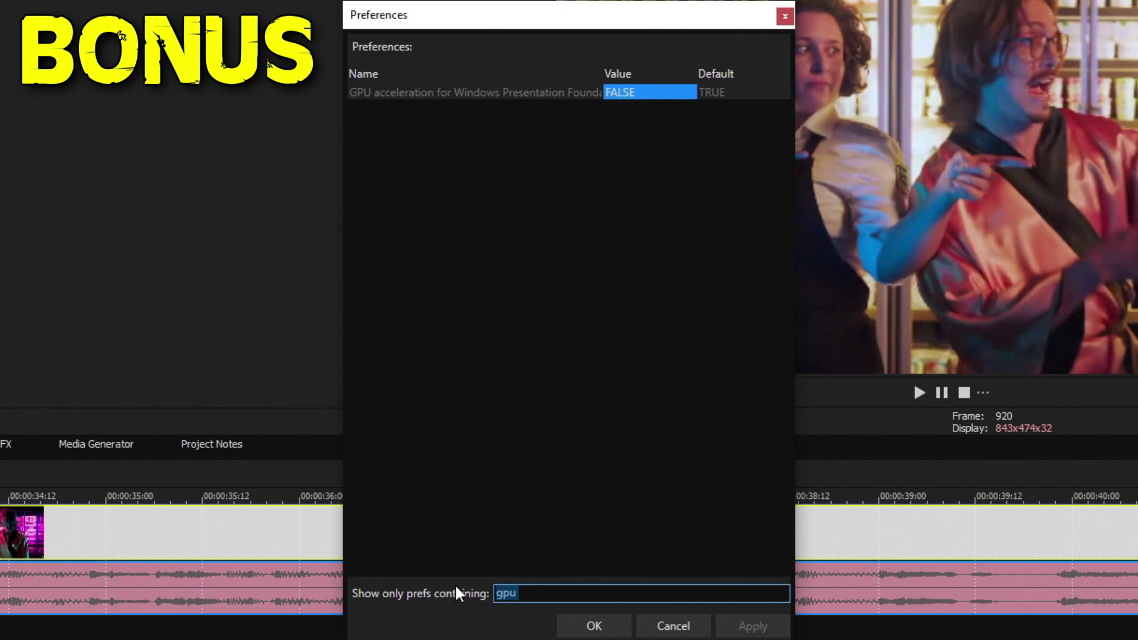
type("show unq")
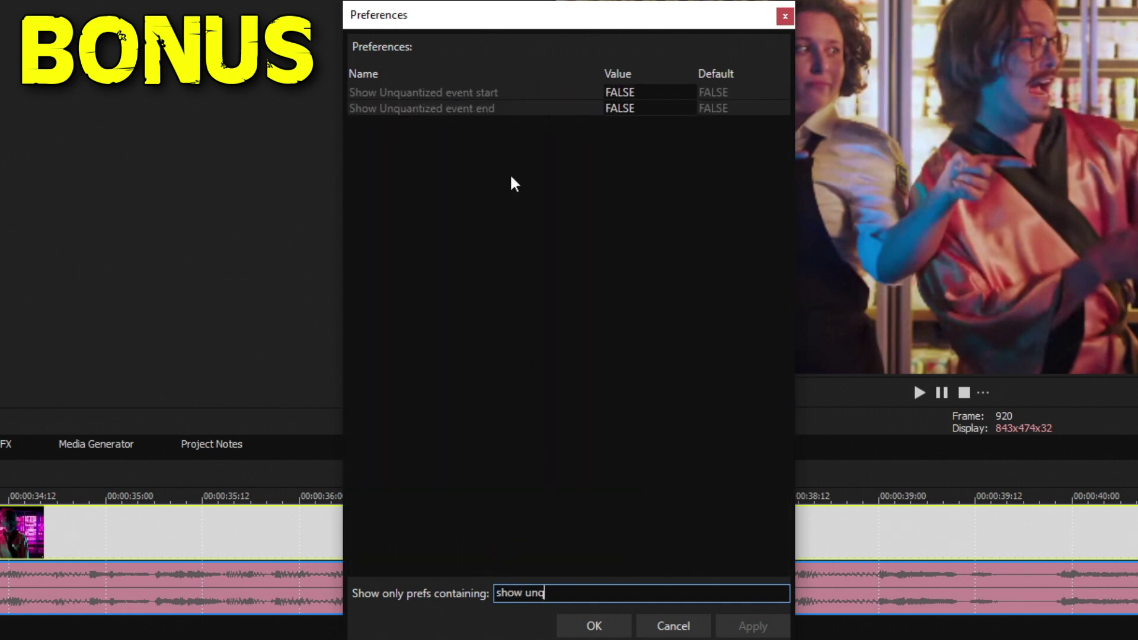
left_click(568, 93)
left_click(620, 94)
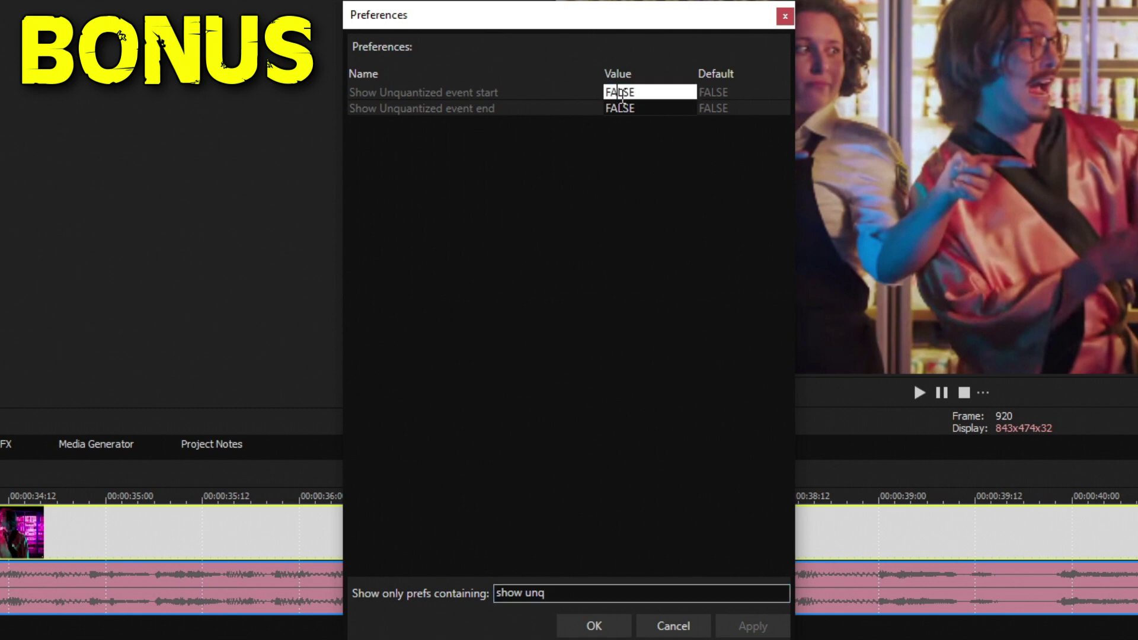
key("ctrl+a")
type("true")
key("Return")
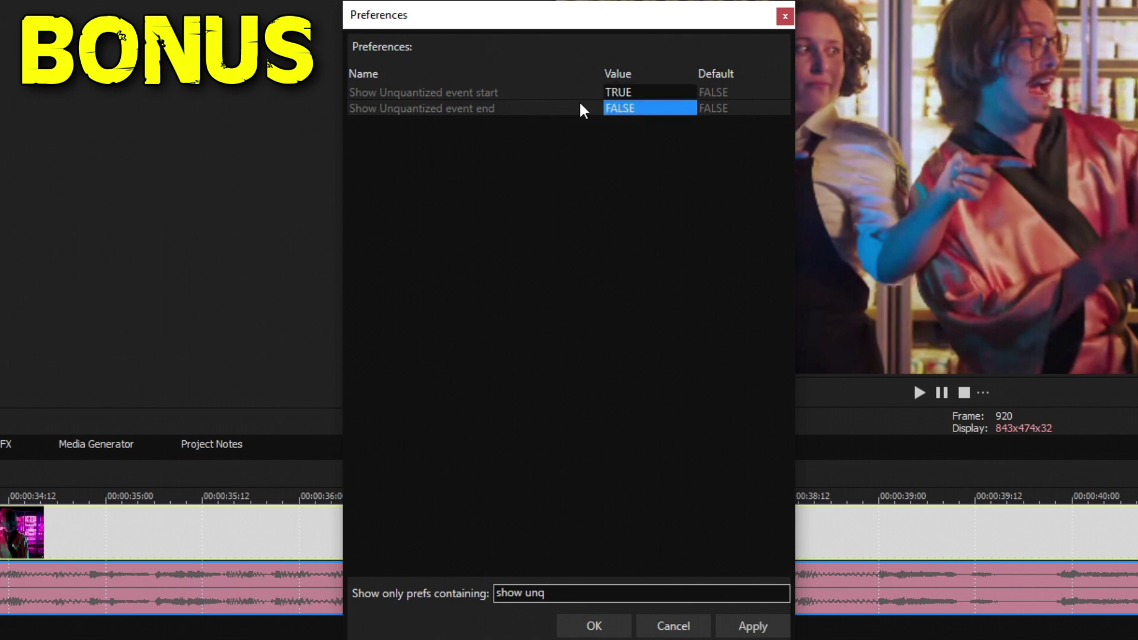
Set Show Unquantized event end to TRUE, apply, and close the internal preferences
left_click(628, 107)
key("ctrl+a")
type("true")
key("Return")
left_click(749, 628)
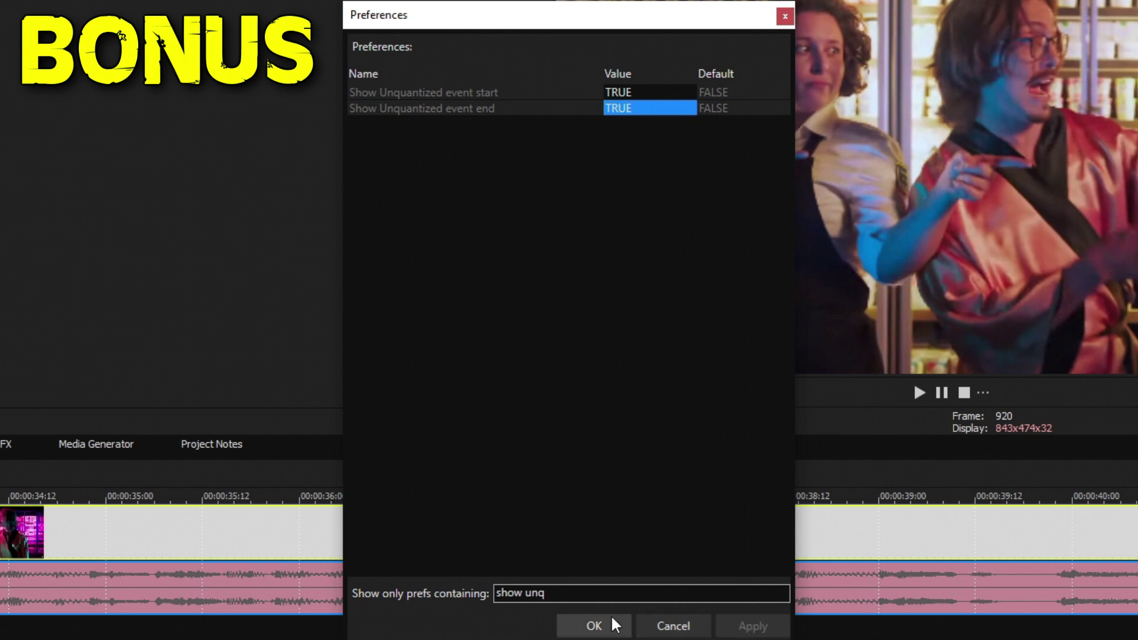
left_click(594, 625)
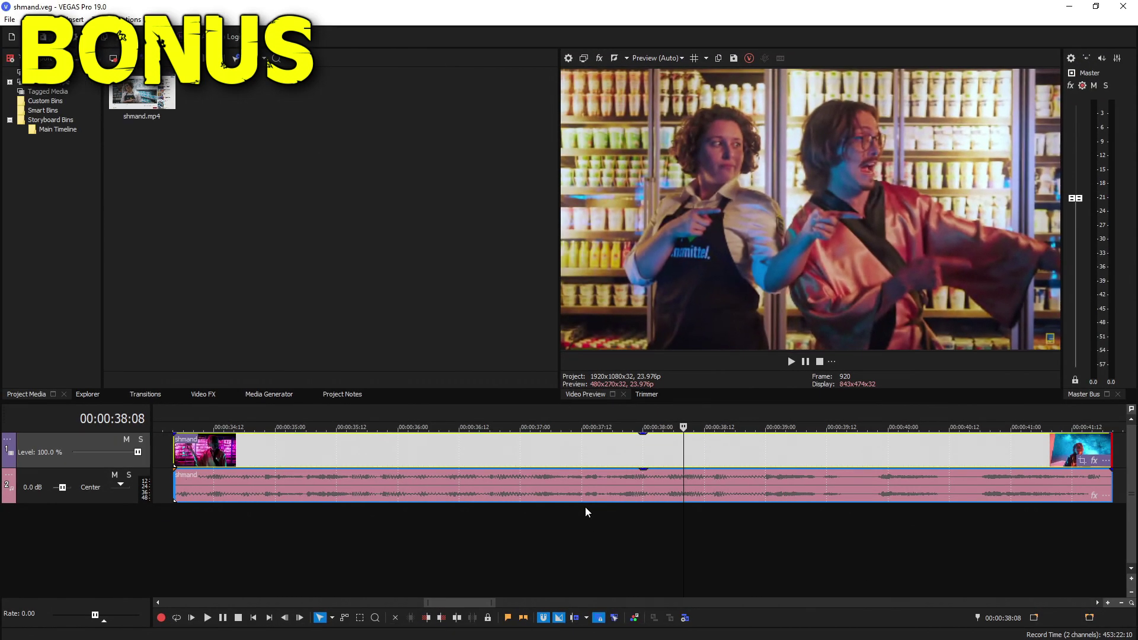